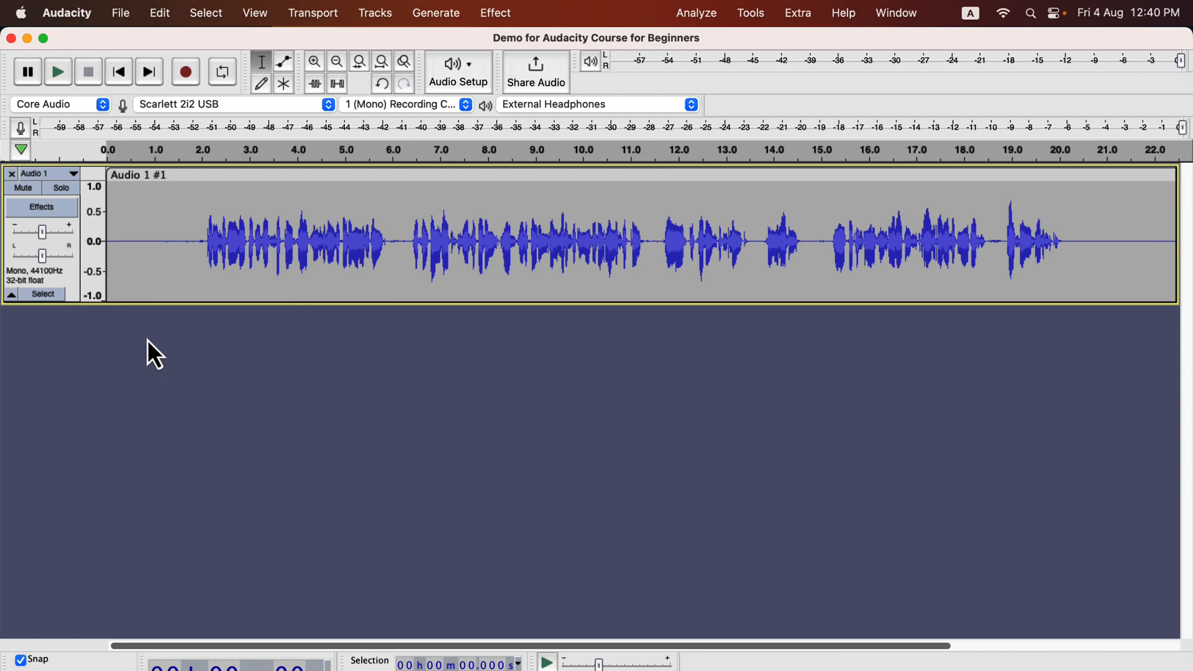
Plot the frequency spectrum of a short speech section from about 2.5 to 3.0 seconds and close the analysis
drag(225, 243, 251, 245)
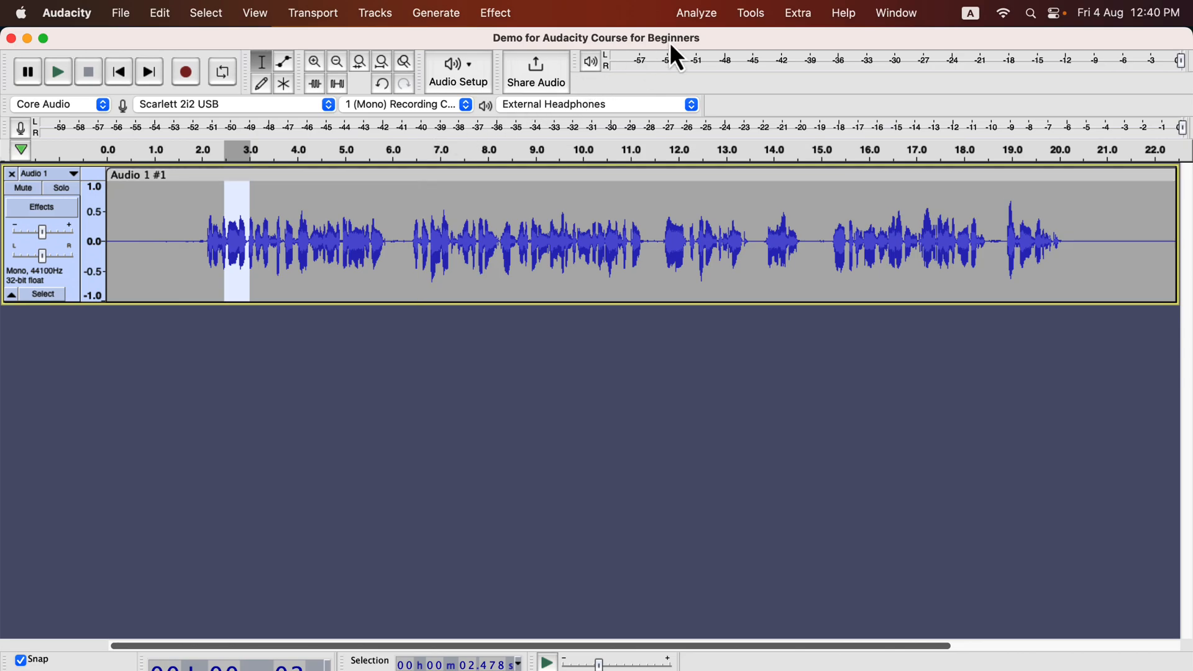
click(699, 13)
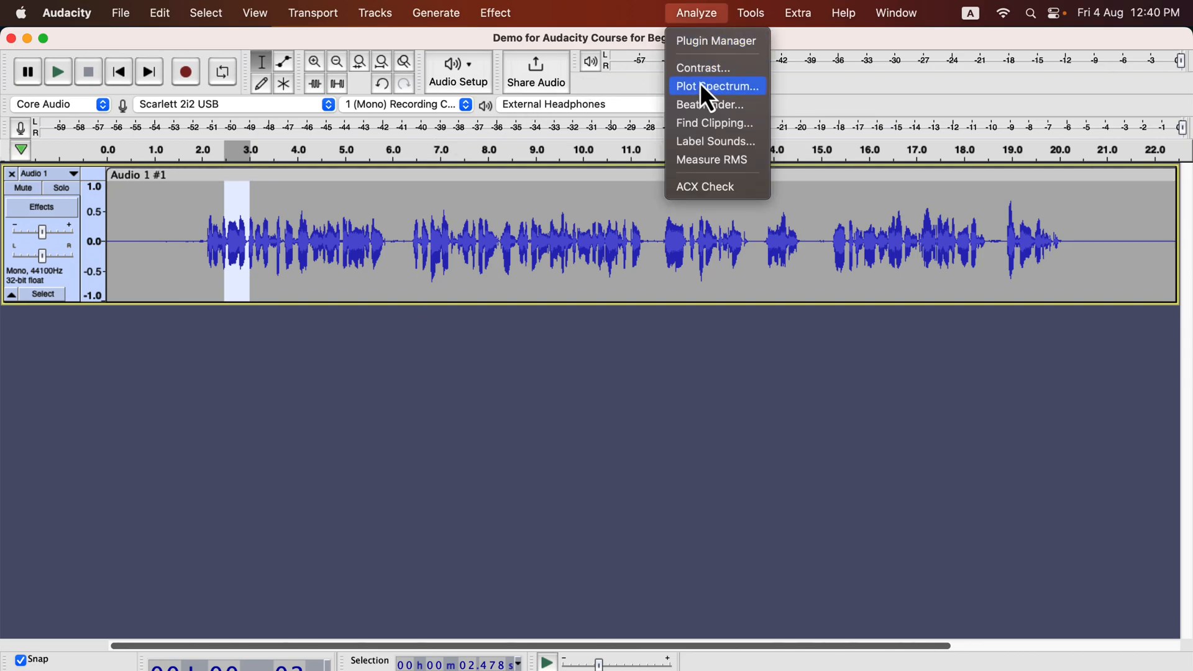
click(759, 88)
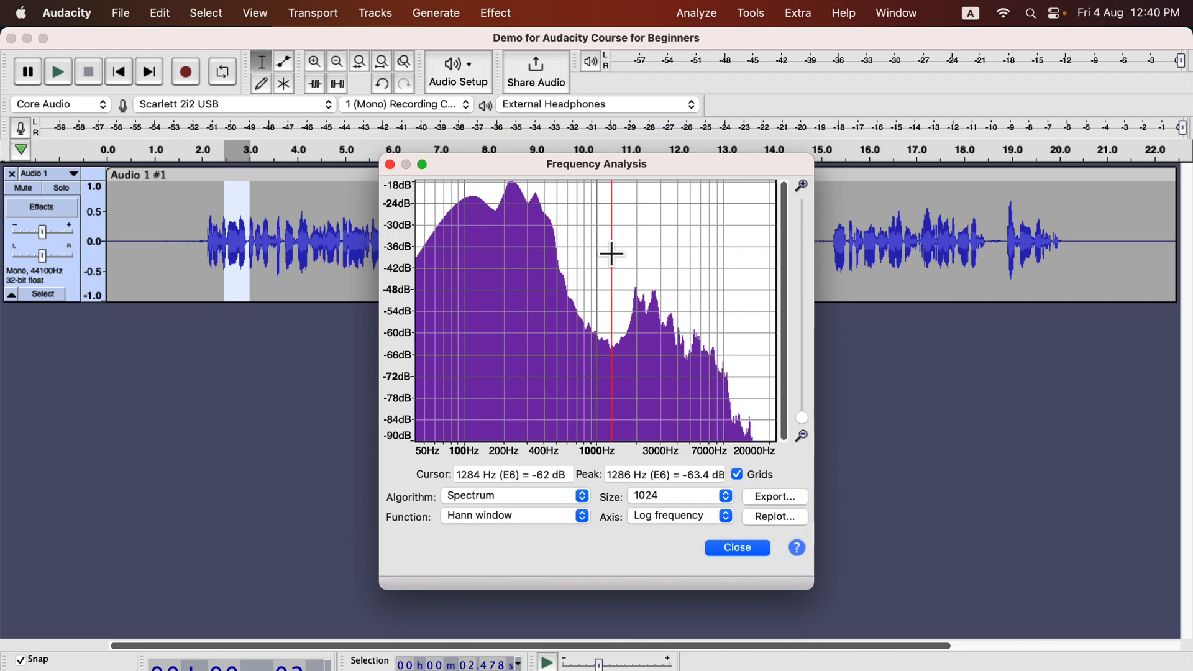
click(390, 164)
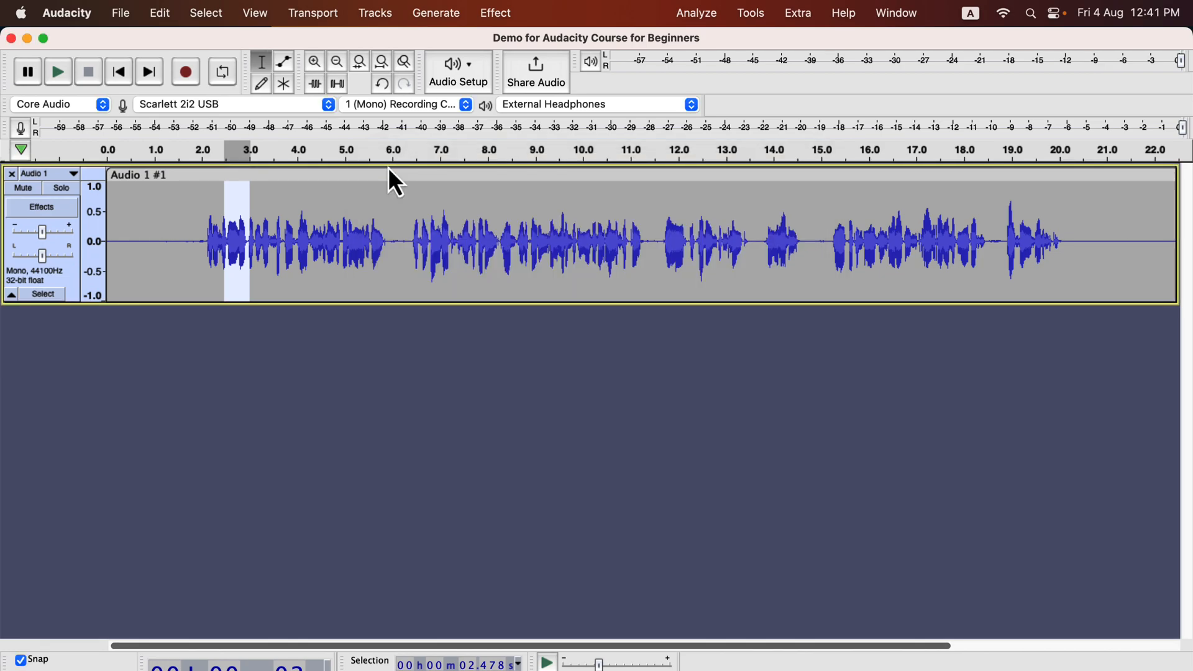
Play the silent opening up to about 1.1 seconds, plot its frequency spectrum and close the analysis
click(158, 241)
drag(158, 241, 100, 225)
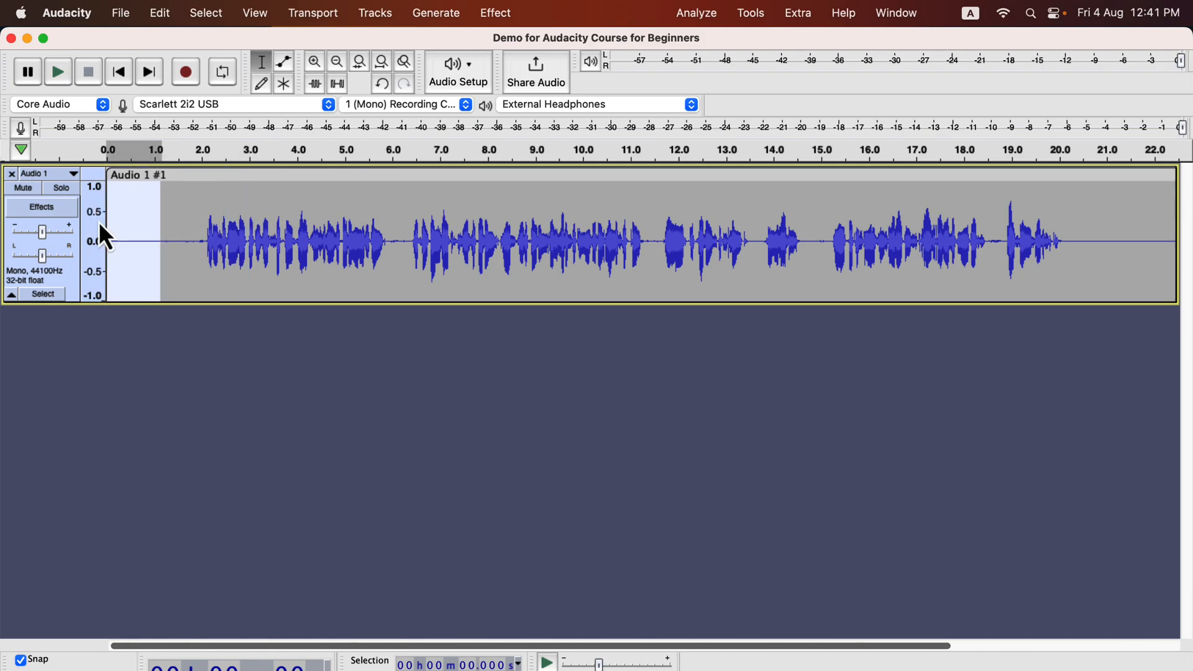
key(space)
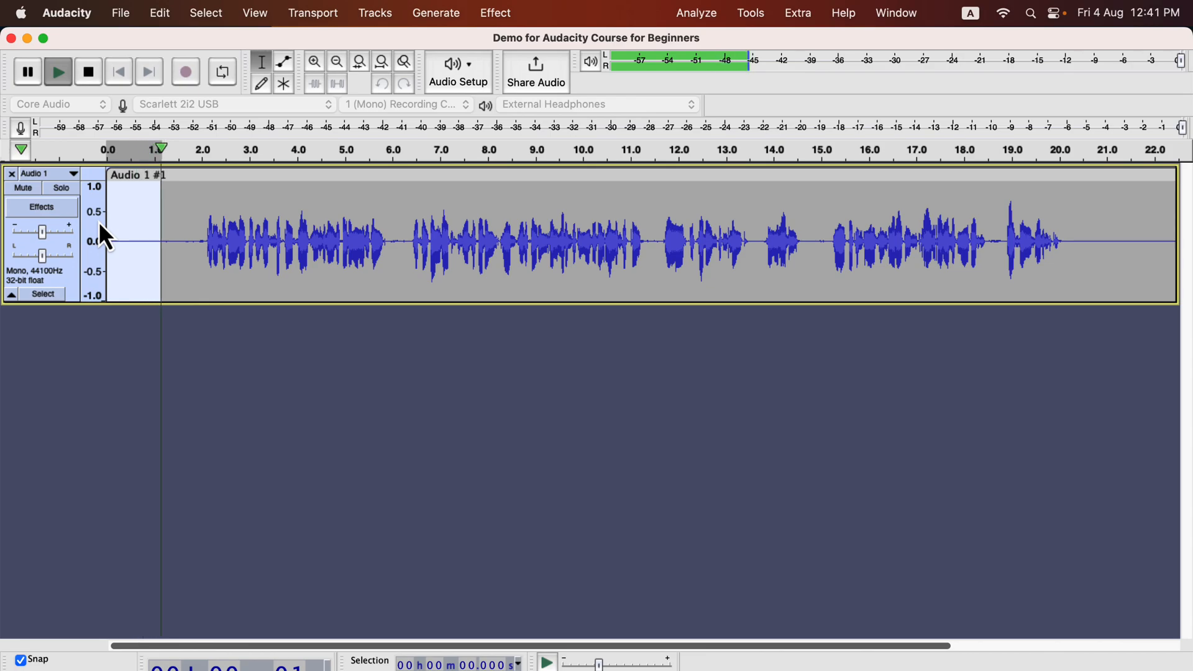
click(698, 14)
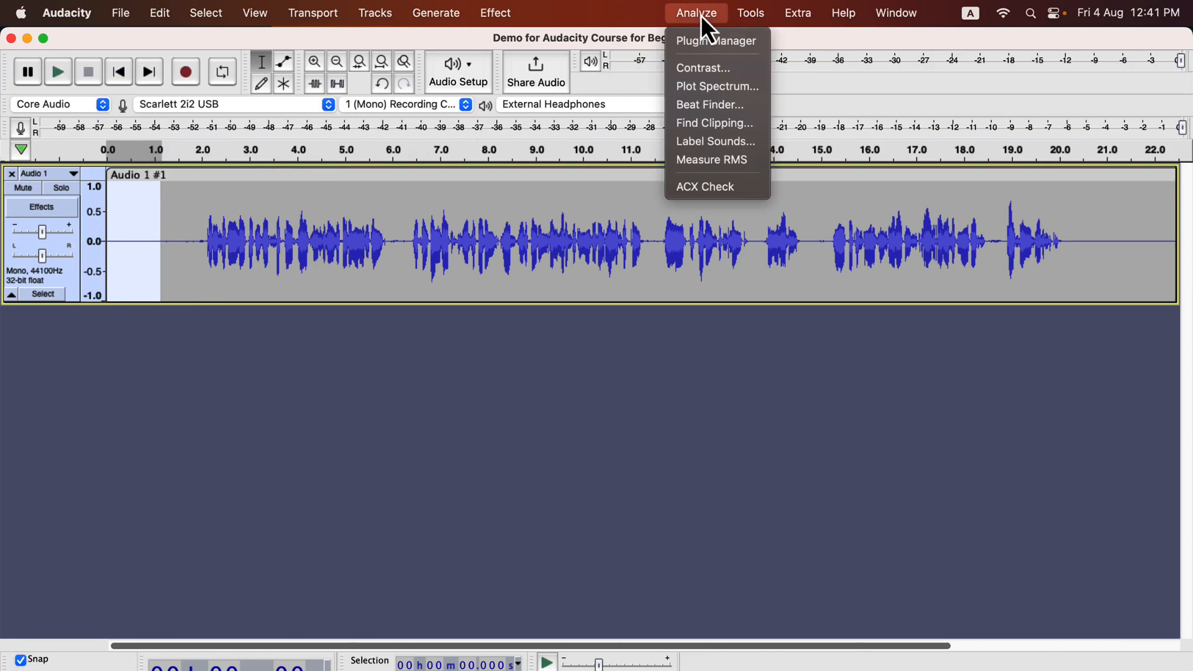
click(701, 86)
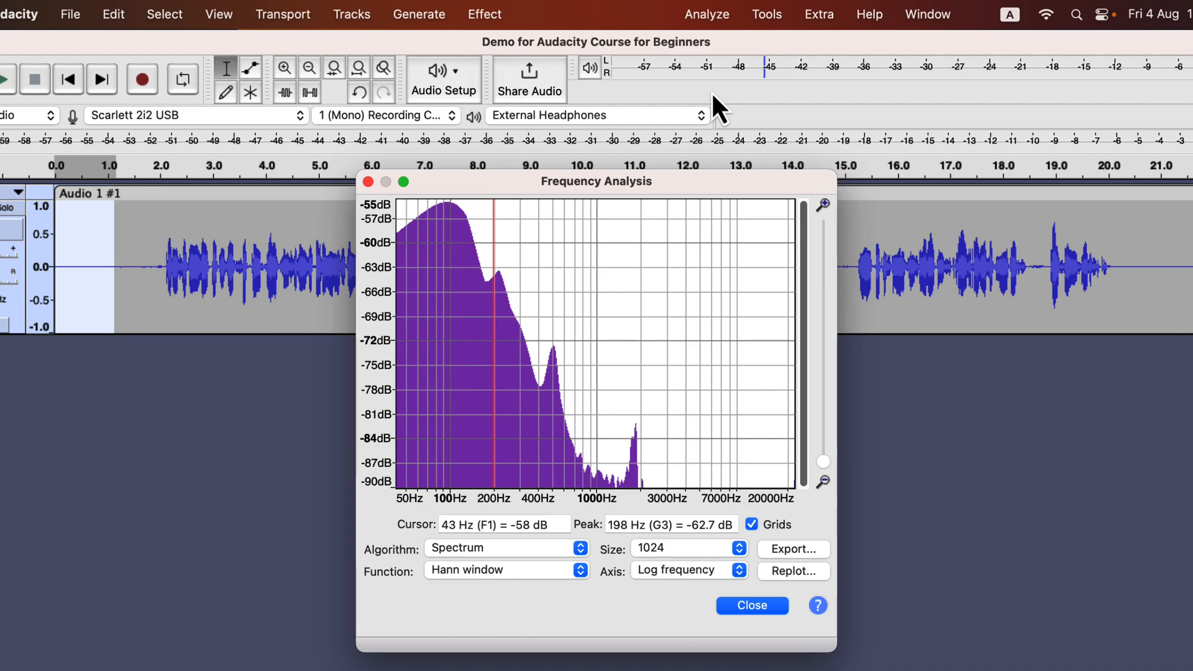
click(368, 181)
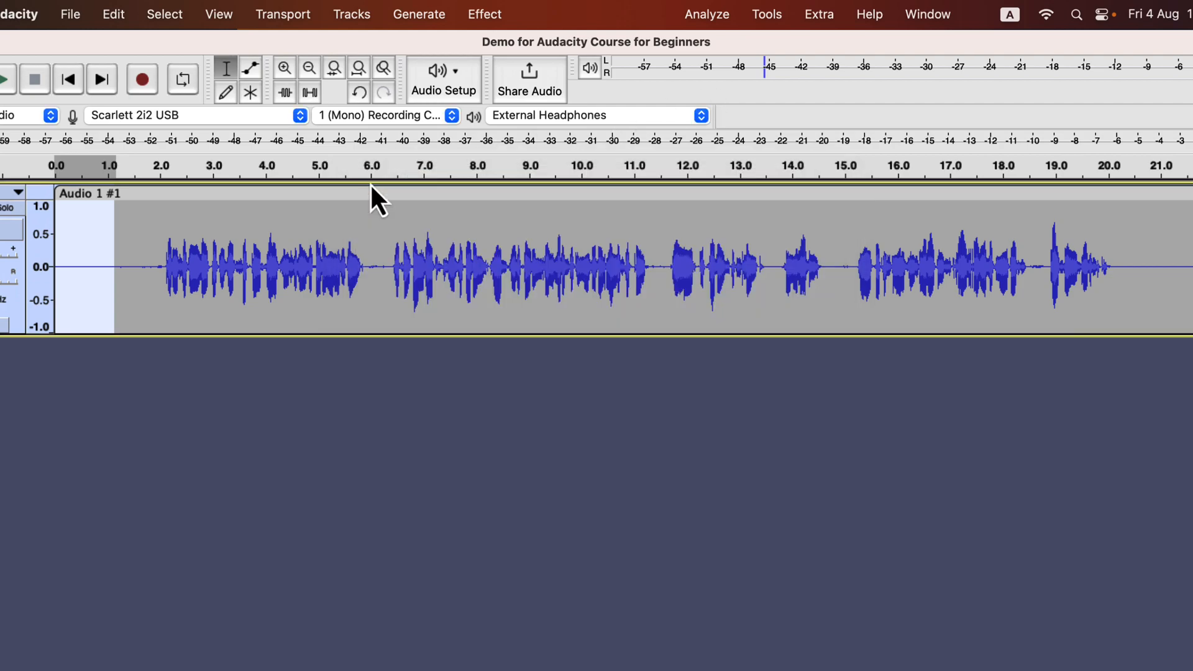
Open Filter Curve EQ for the whole audio clip and flatten its curve
double_click(348, 261)
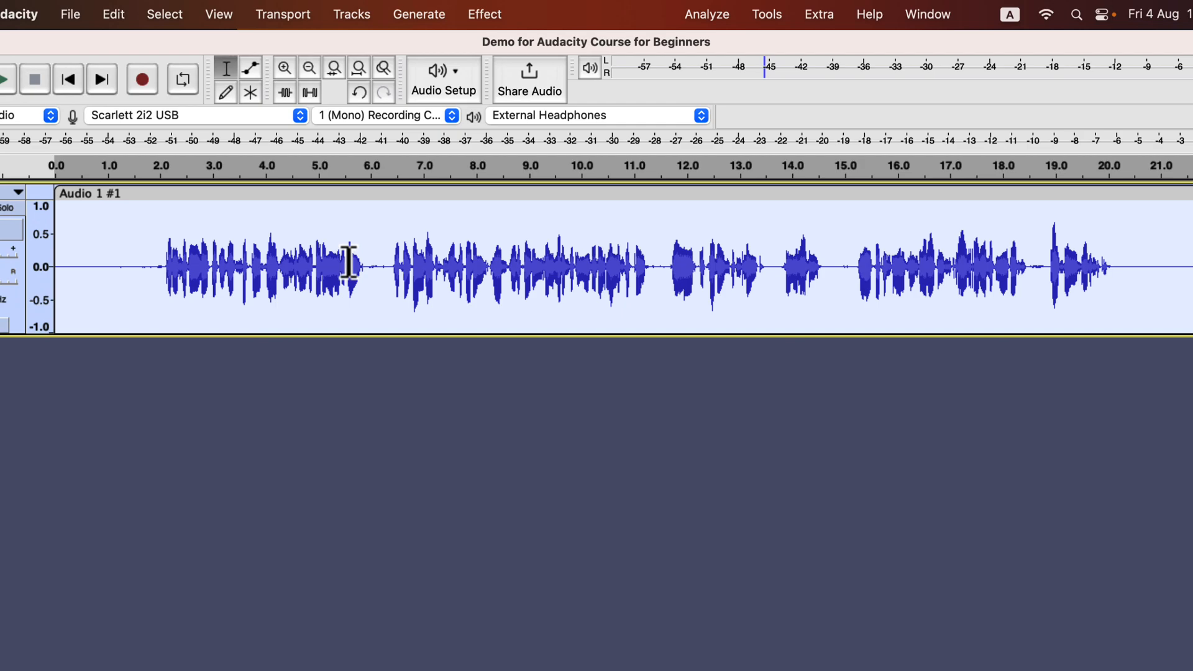
click(490, 15)
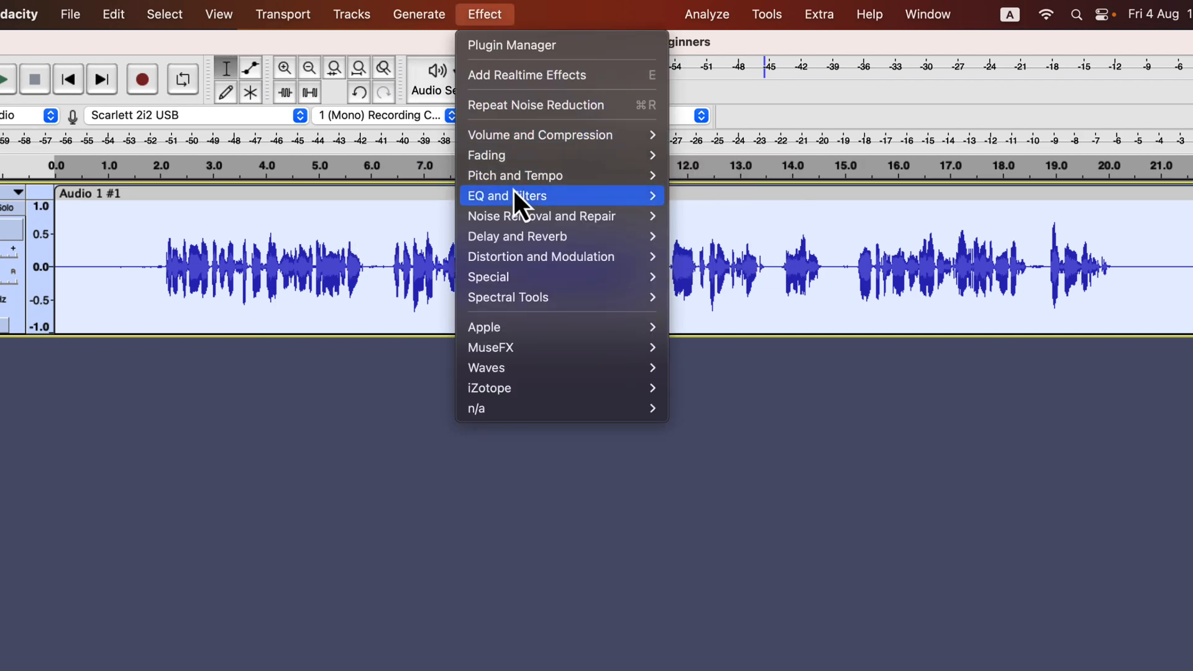
mouse_move(516, 191)
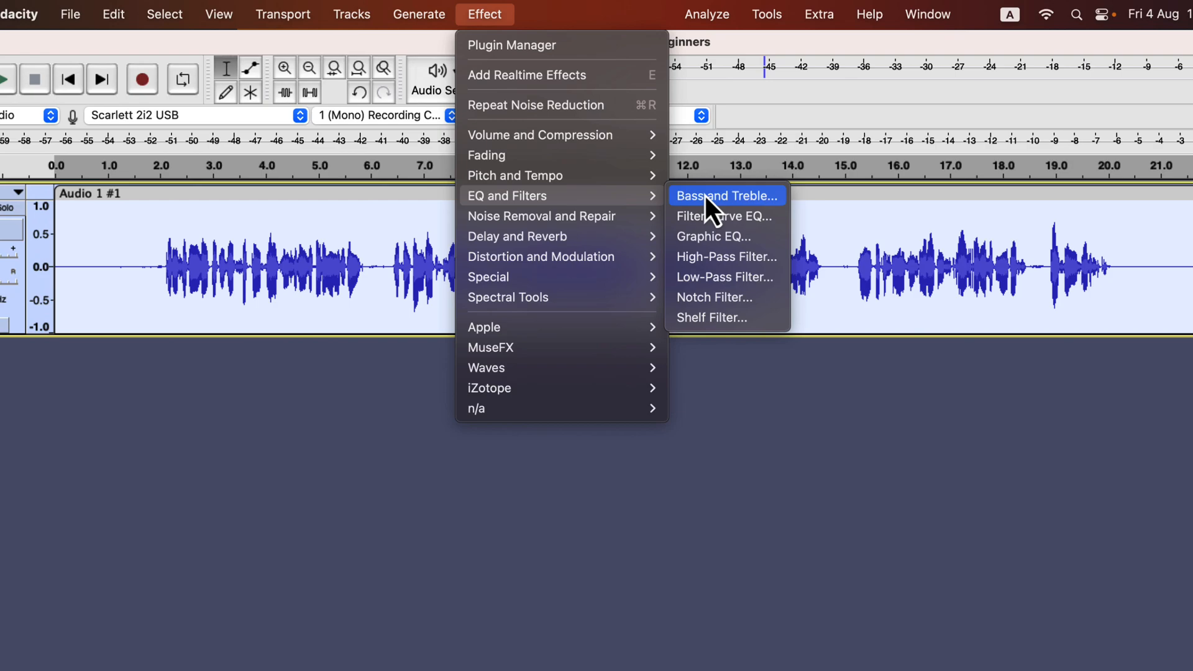
click(770, 221)
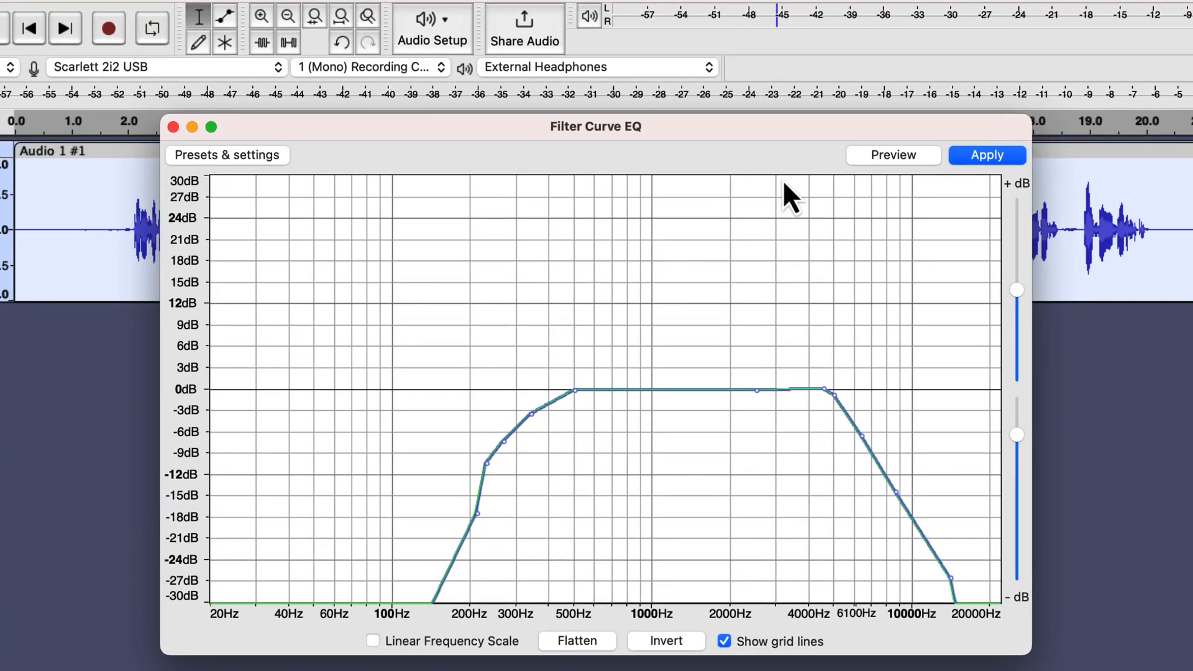
click(571, 643)
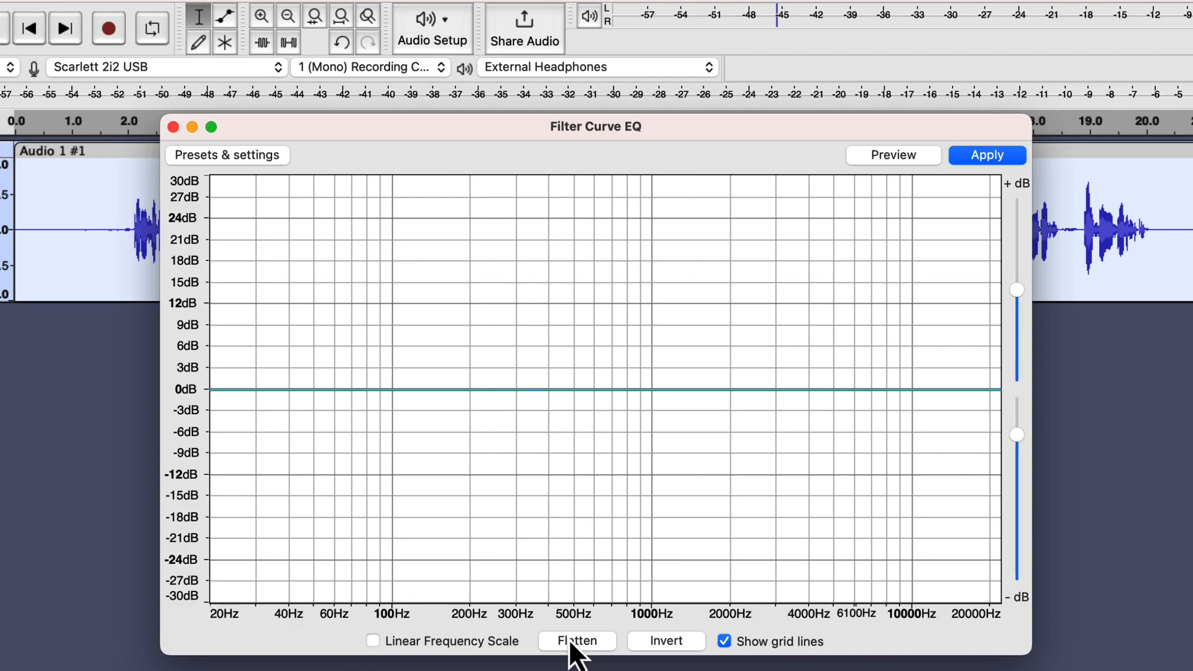
Try boosting the whole EQ curve to about 12 dB and about 6 dB, and flatten it again
drag(572, 391, 570, 307)
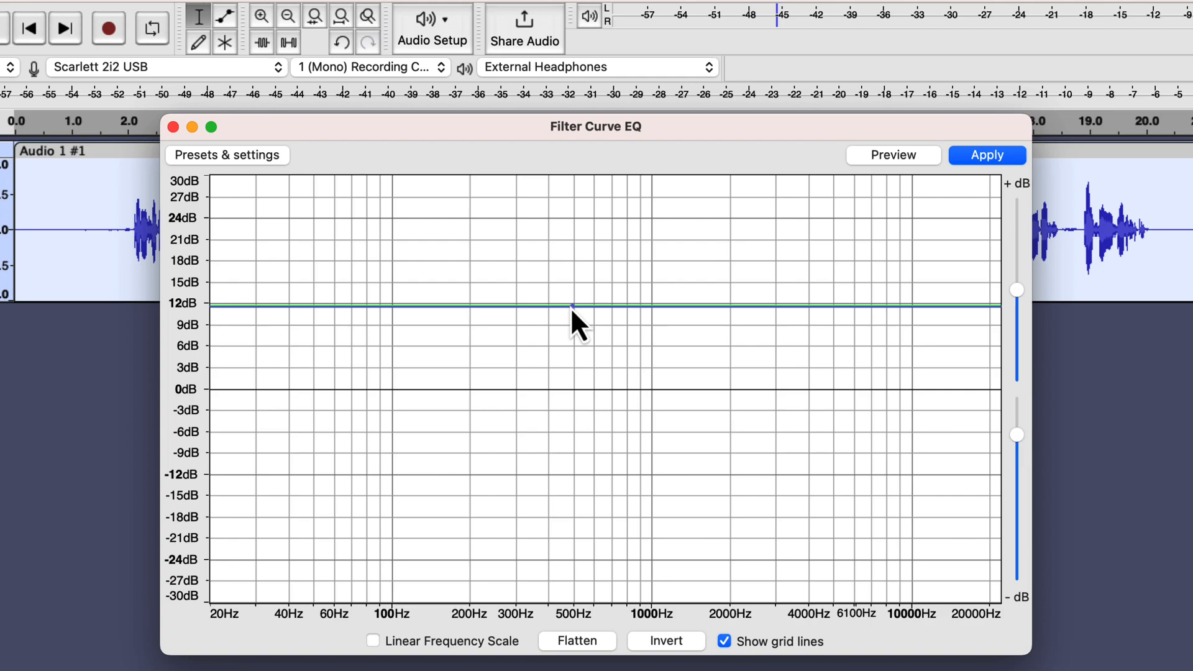
mouse_move(570, 307)
mouse_down()
mouse_move(561, 464)
mouse_move(564, 352)
mouse_up()
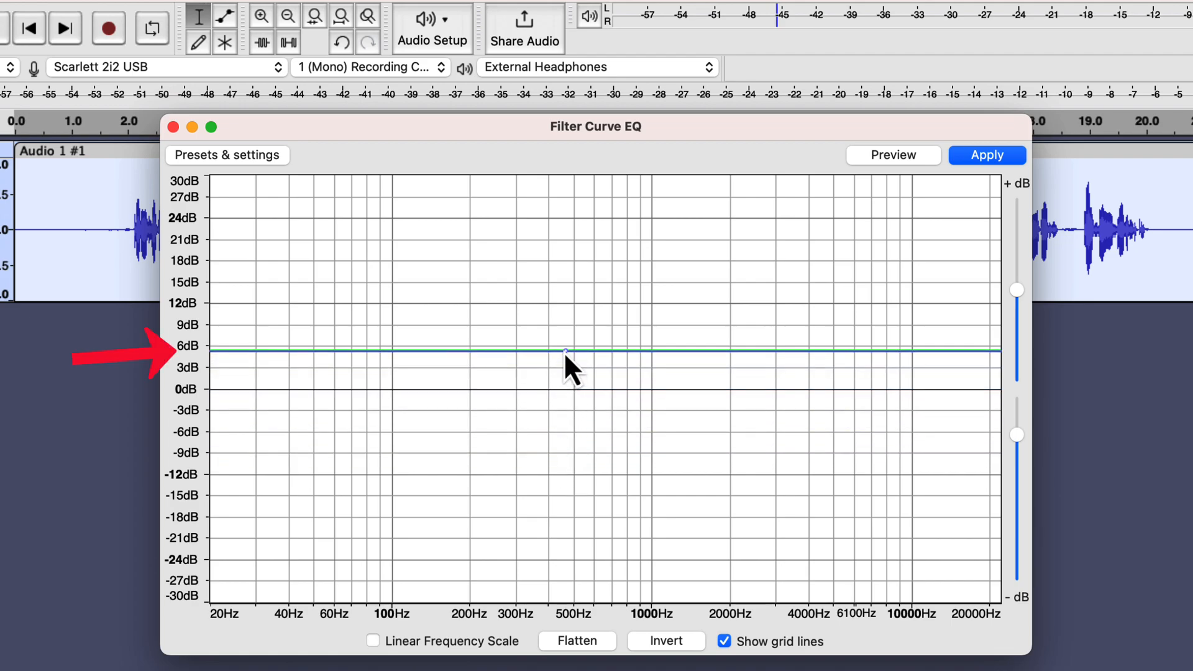
drag(564, 351, 564, 348)
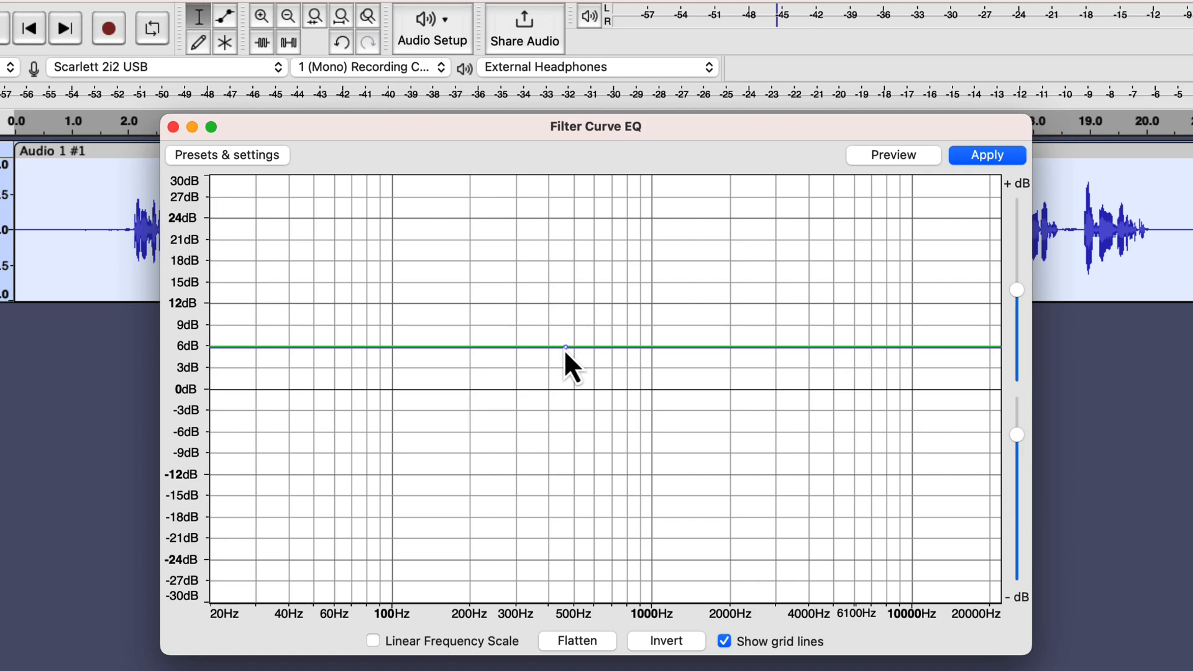
click(577, 643)
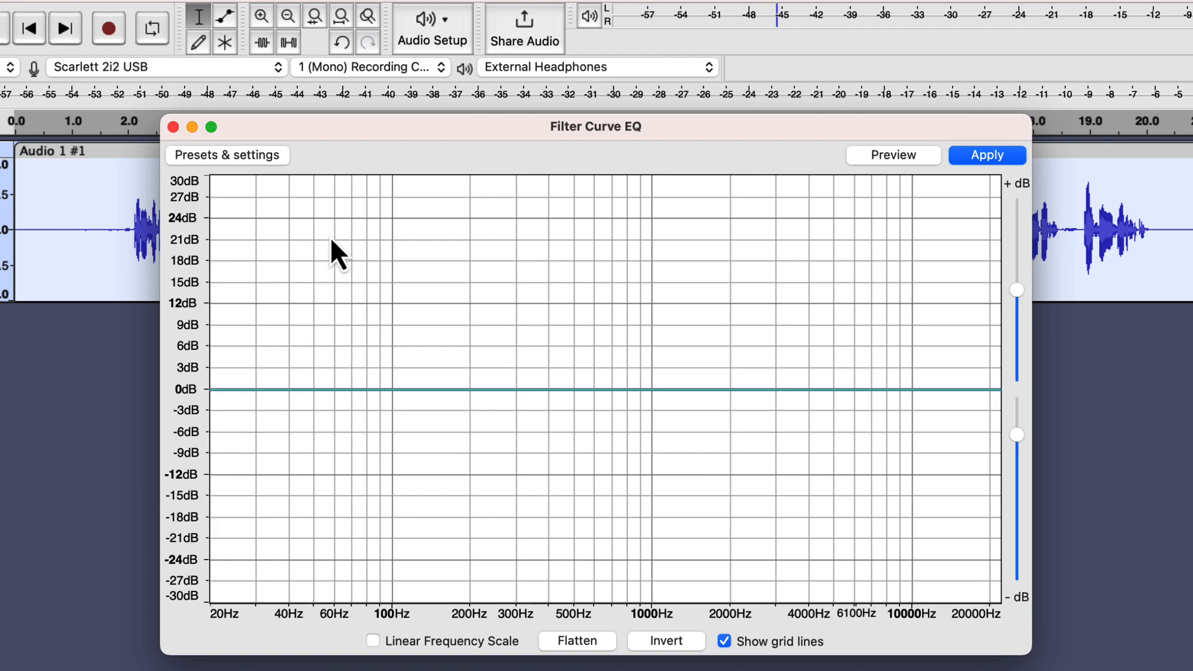
Load the 100Hz Rumble factory preset into the EQ curve
click(275, 157)
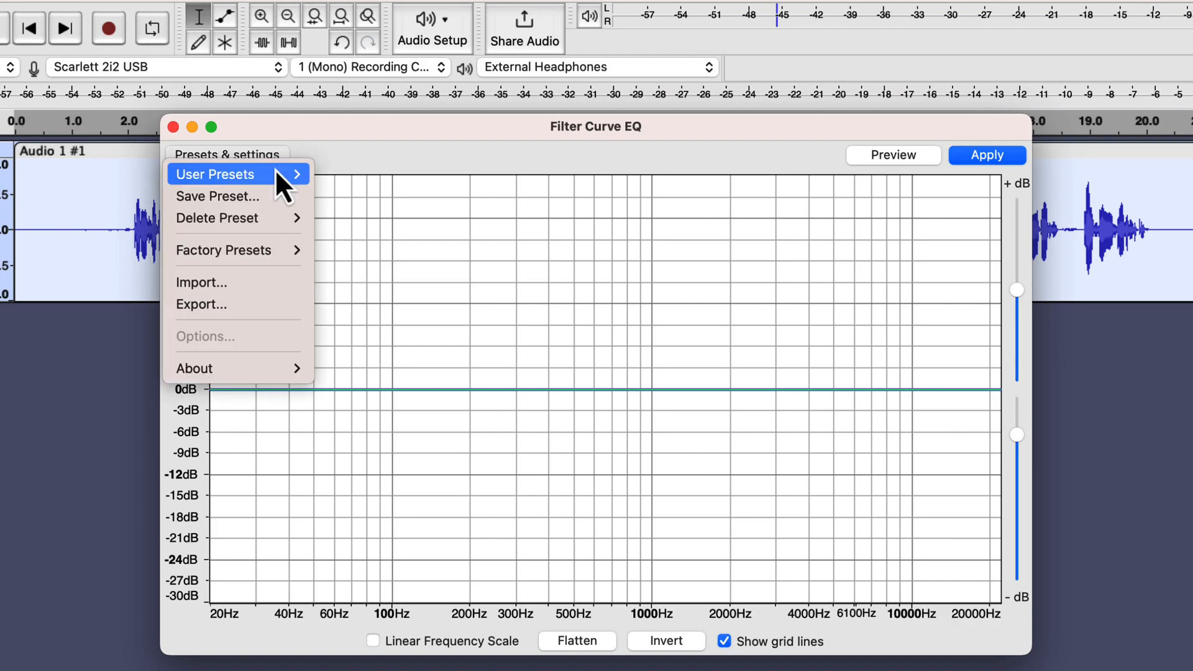
mouse_move(263, 248)
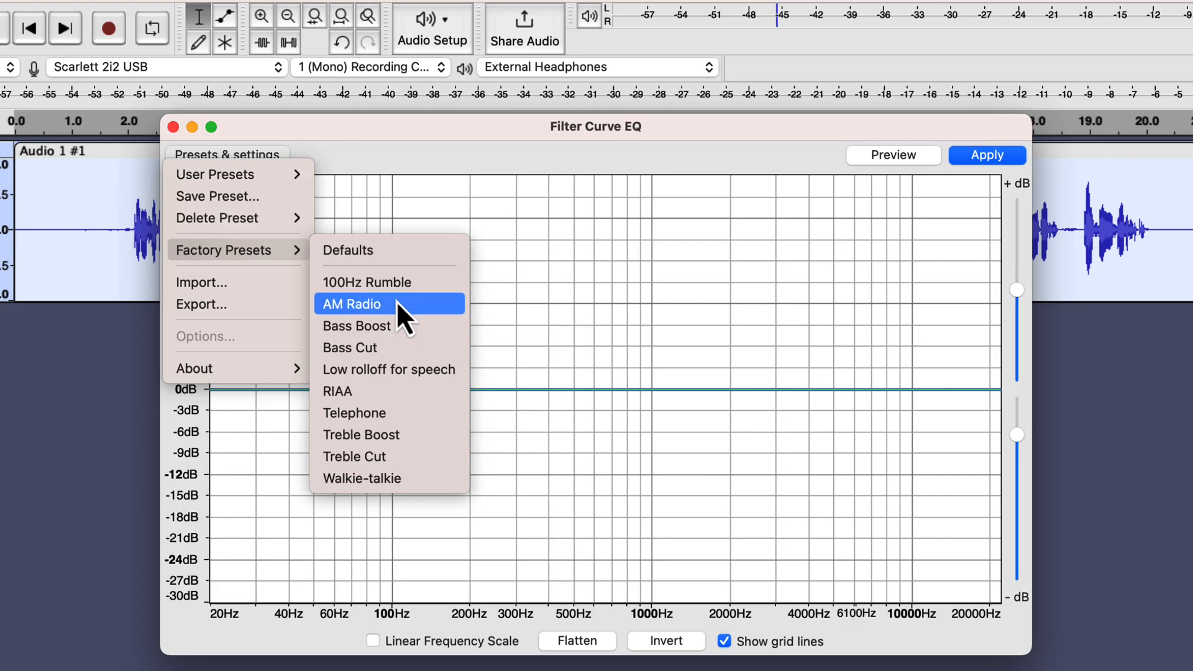
click(393, 283)
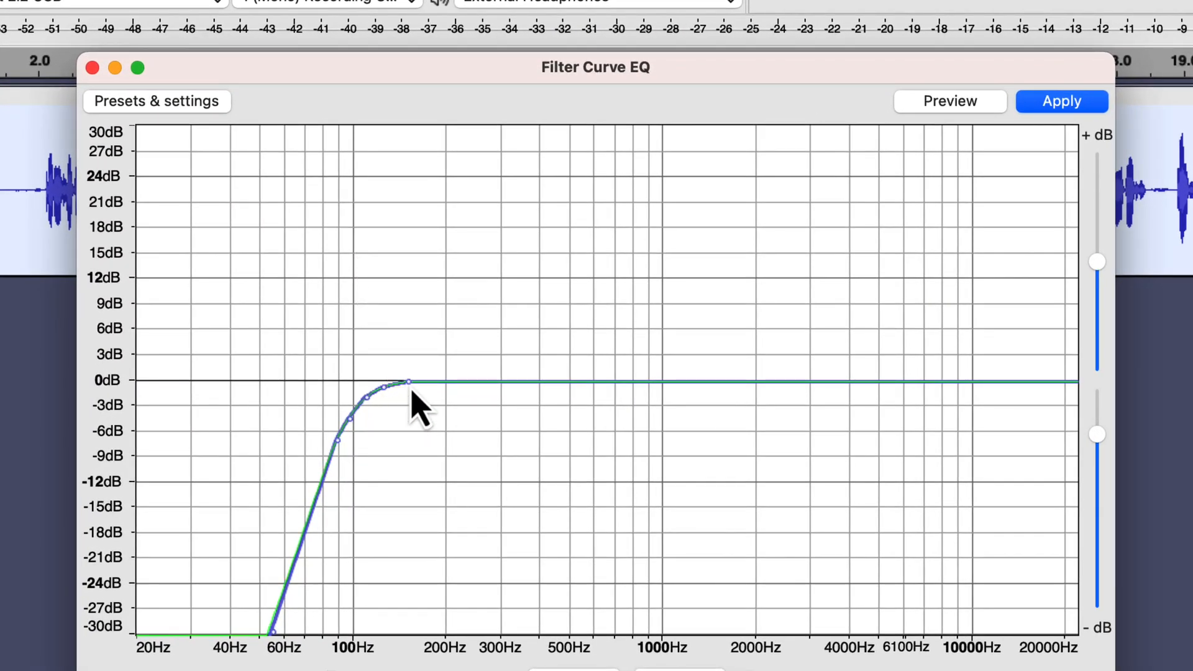
Try reshaping the curve around 90 to 130 Hz, with points at about 12 dB near 1000 Hz and -1 dB near 2000 Hz
drag(384, 390, 334, 403)
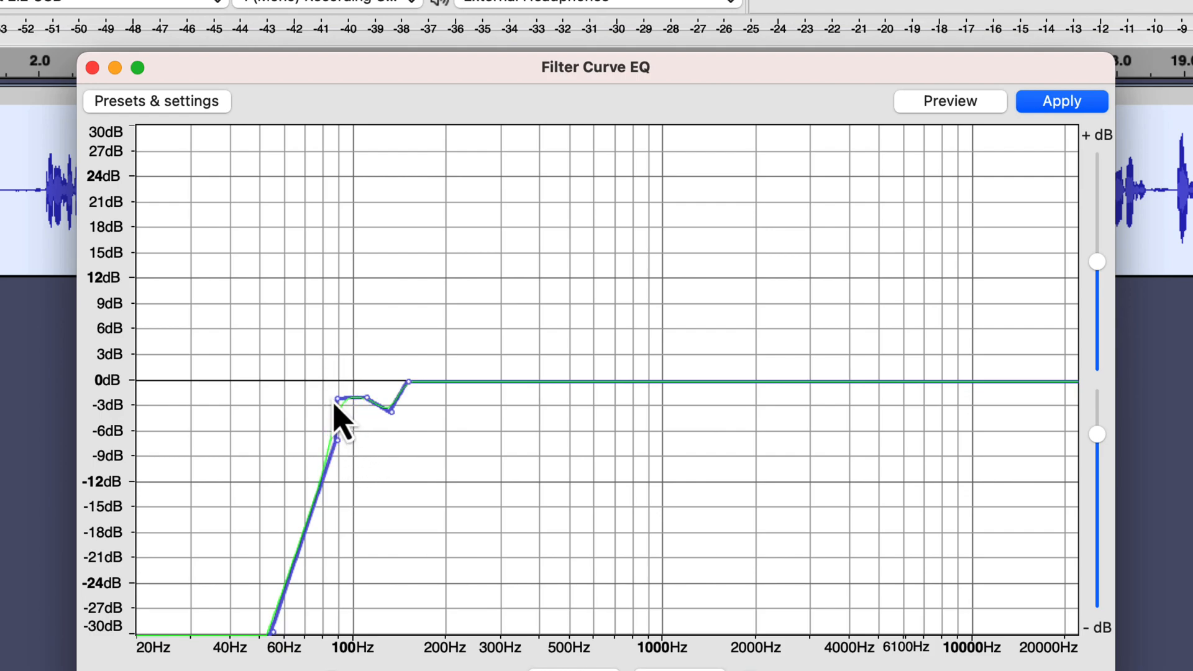
click(657, 380)
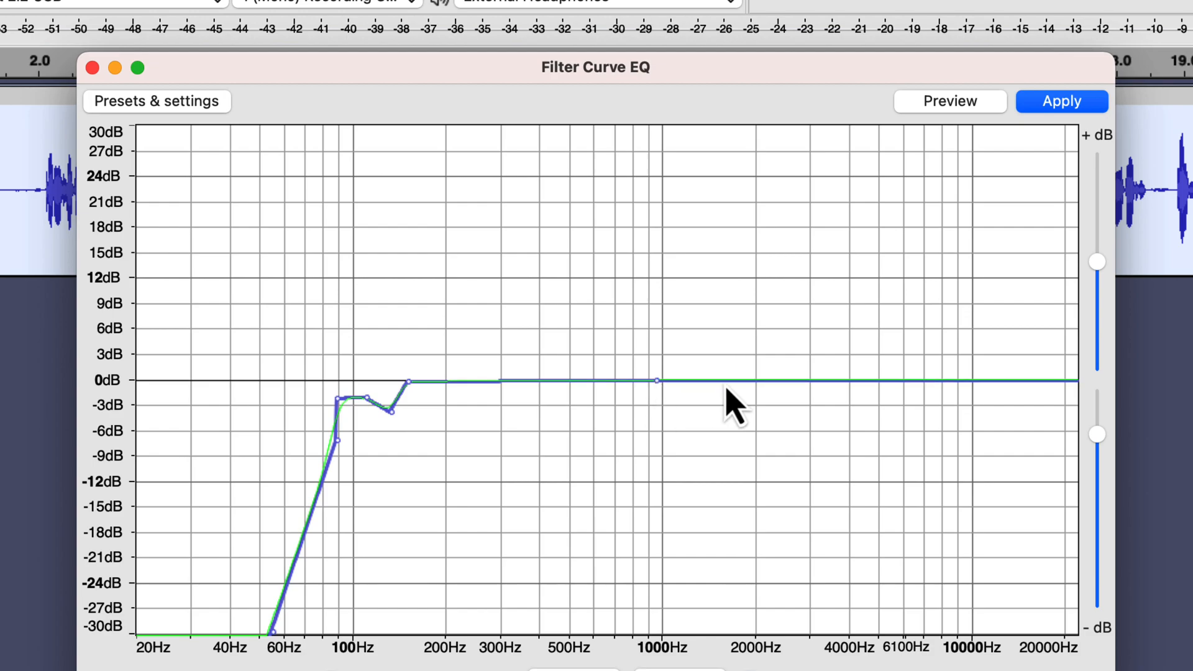
mouse_move(733, 394)
mouse_down()
mouse_move(735, 224)
mouse_move(757, 391)
mouse_up()
drag(657, 381, 669, 273)
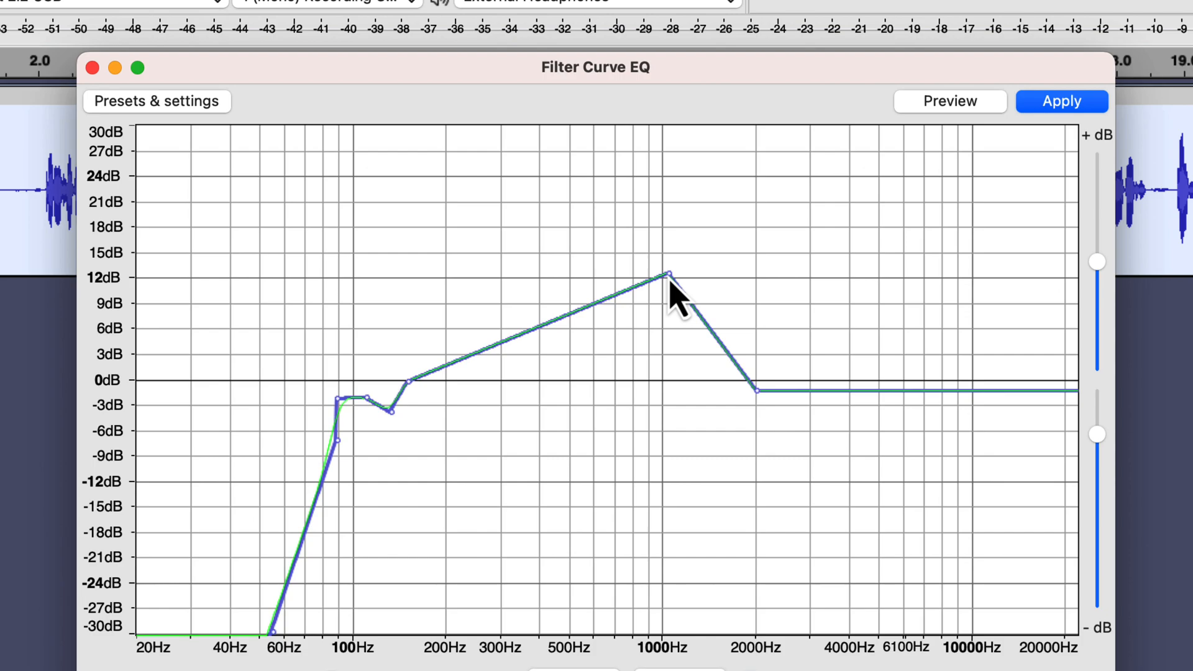
Replace the EQ curve with the Low rolloff for speech factory preset
click(200, 102)
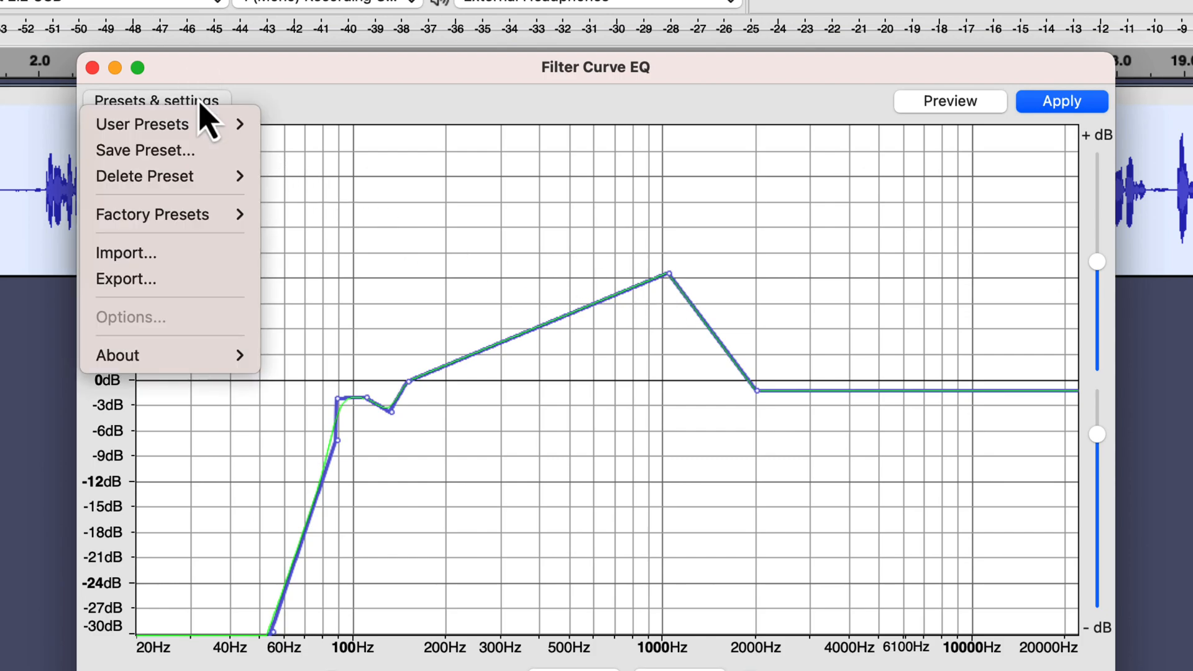
mouse_move(184, 219)
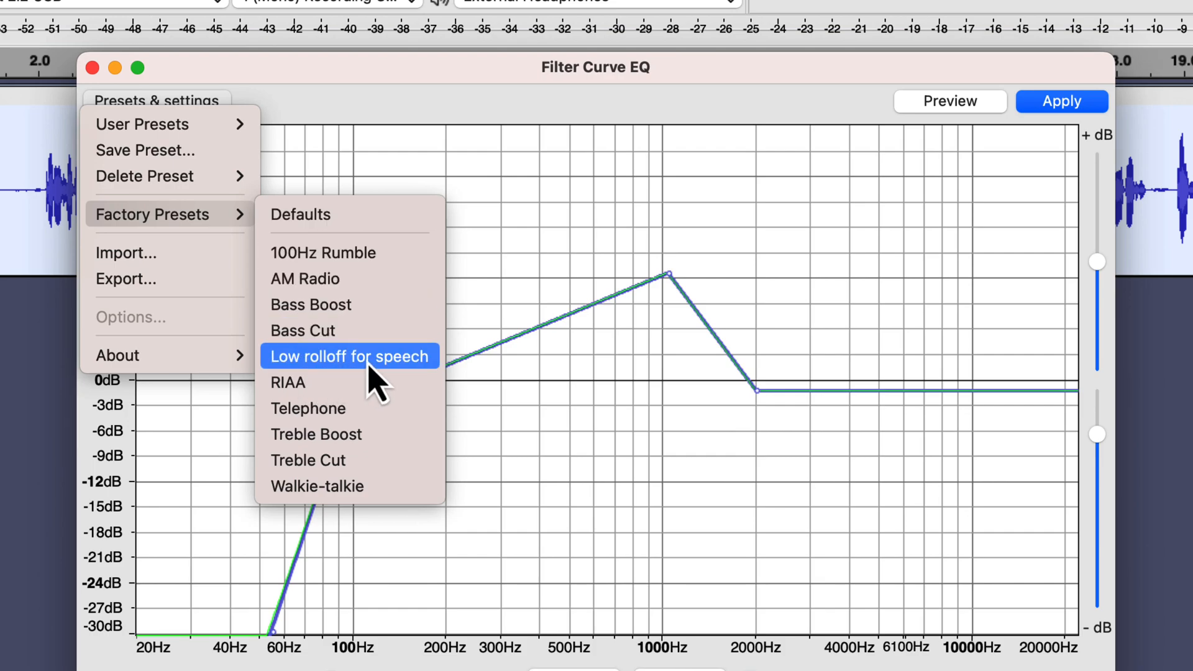
click(412, 365)
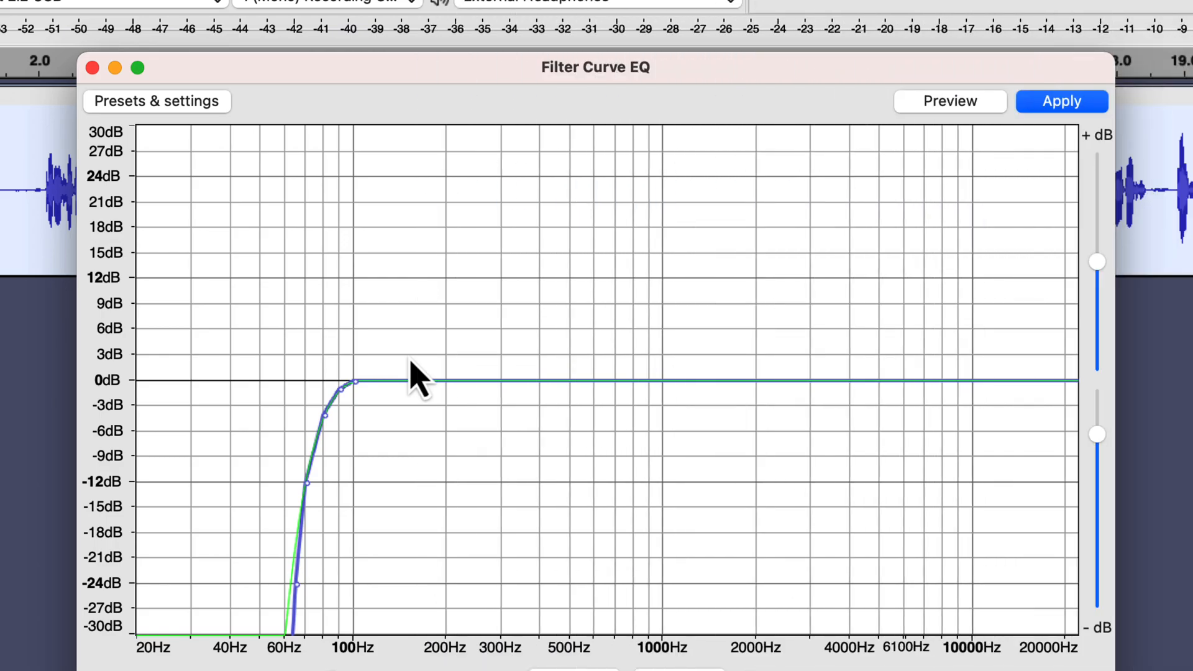
Shift the upper roll-off points so the curve reaches 0 dB at about 80 Hz, and apply the EQ to the clip
mouse_move(336, 390)
mouse_down()
mouse_move(316, 417)
mouse_move(326, 385)
mouse_up()
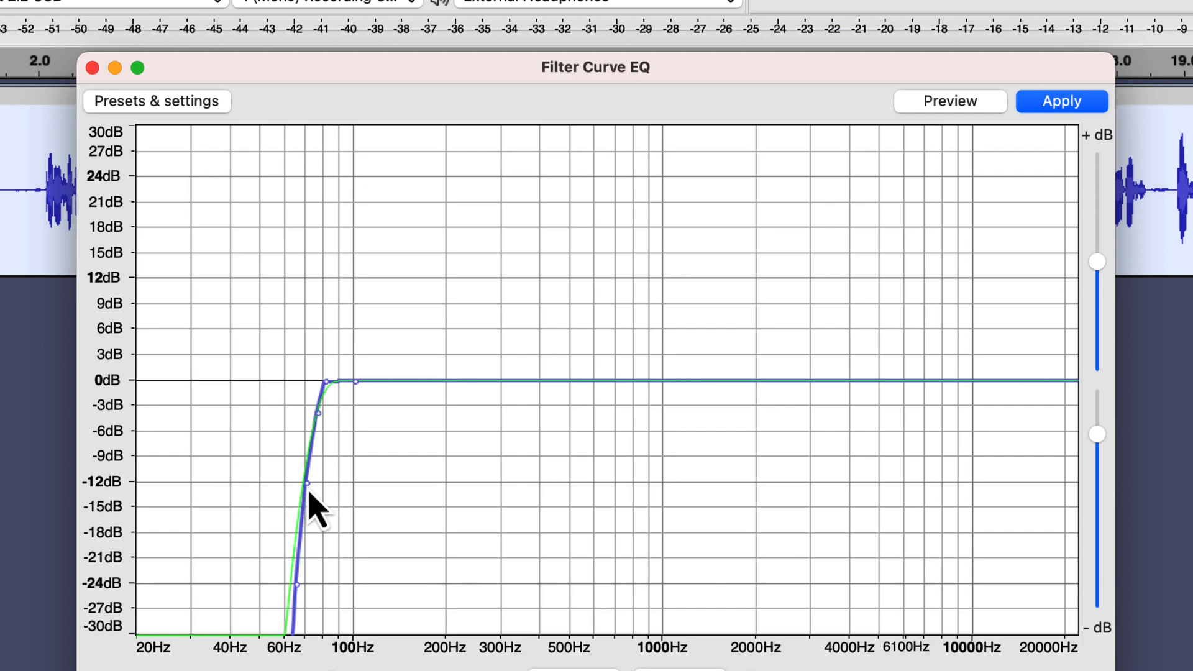
mouse_move(309, 492)
mouse_down()
mouse_move(293, 482)
mouse_move(305, 485)
mouse_up()
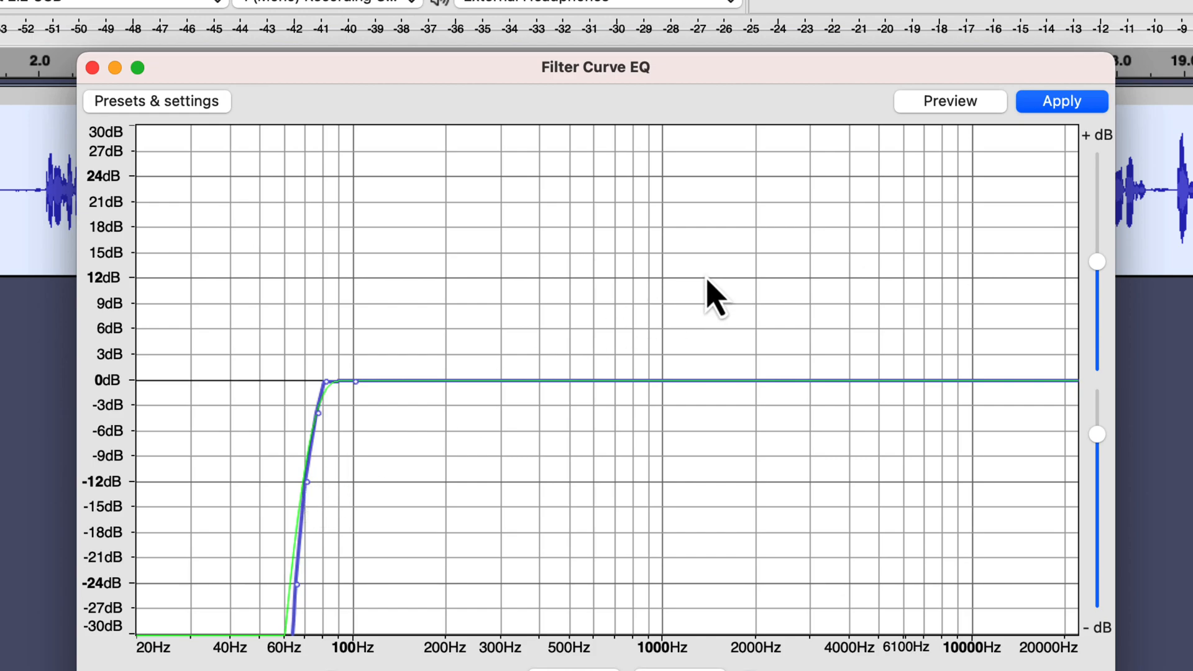
click(1043, 103)
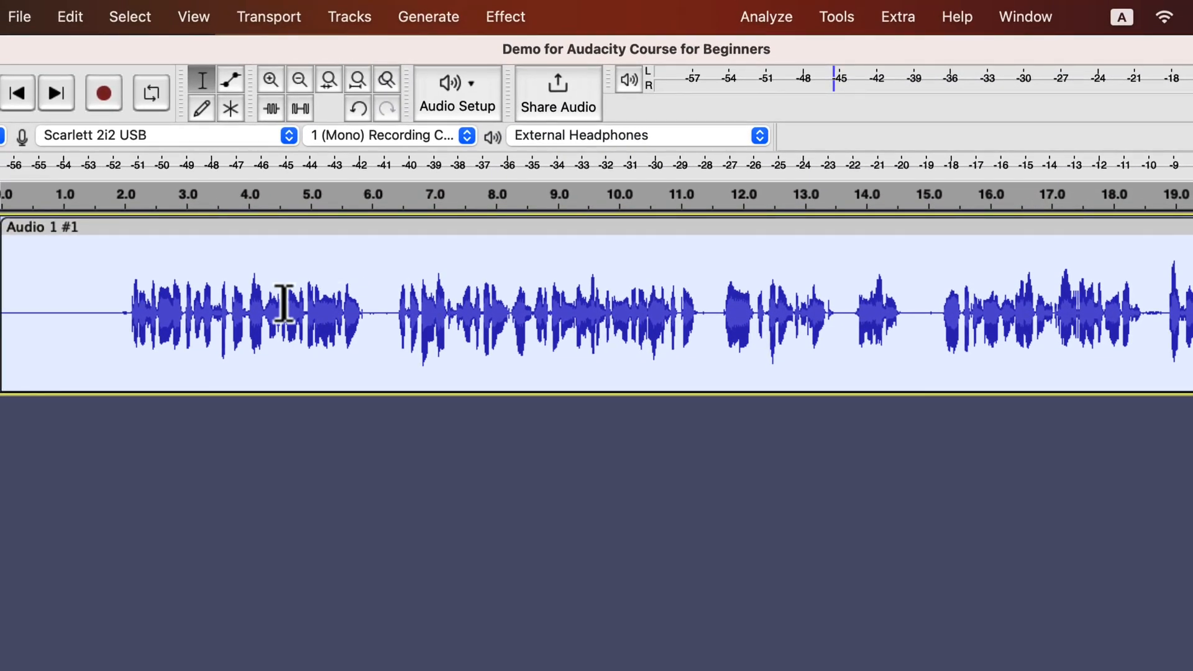
Plot the frequency spectrum of the clip's first 1.0 second of room noise and close the analysis
click(64, 301)
drag(65, 298, 4, 273)
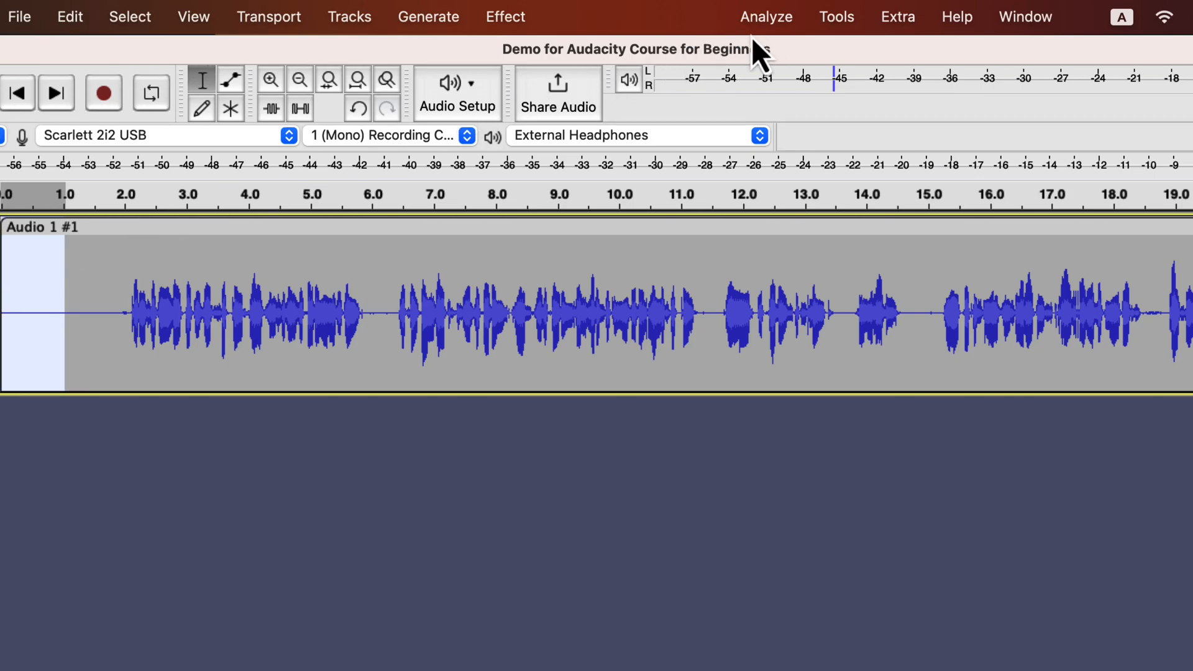
click(767, 28)
click(768, 113)
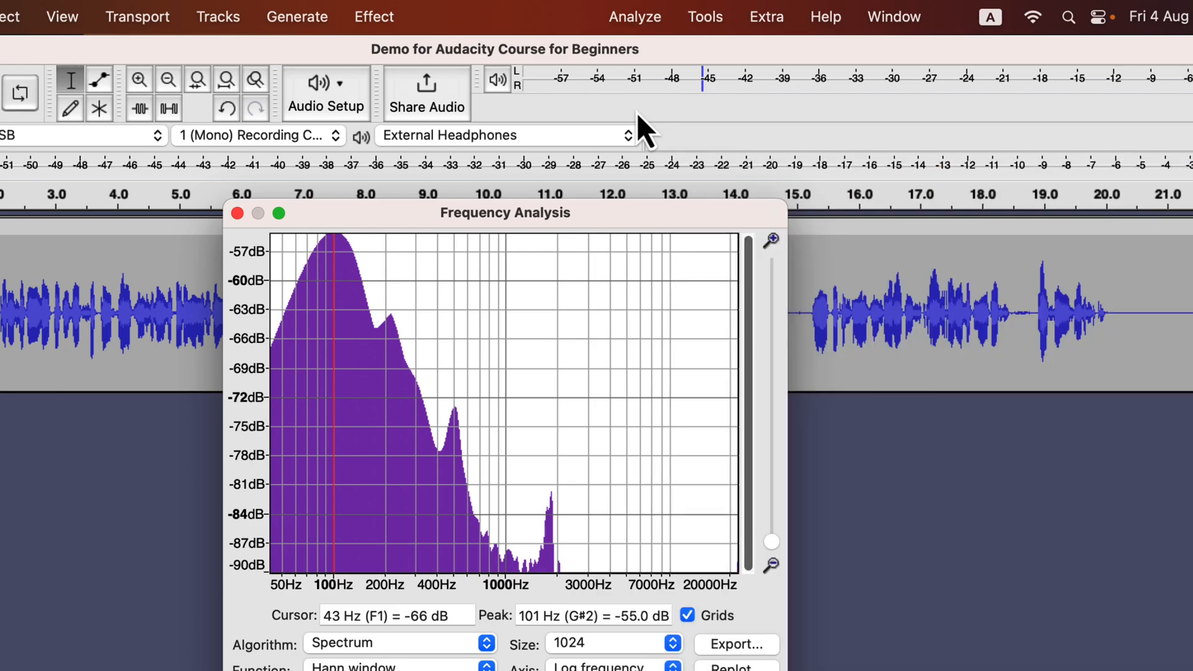
click(236, 215)
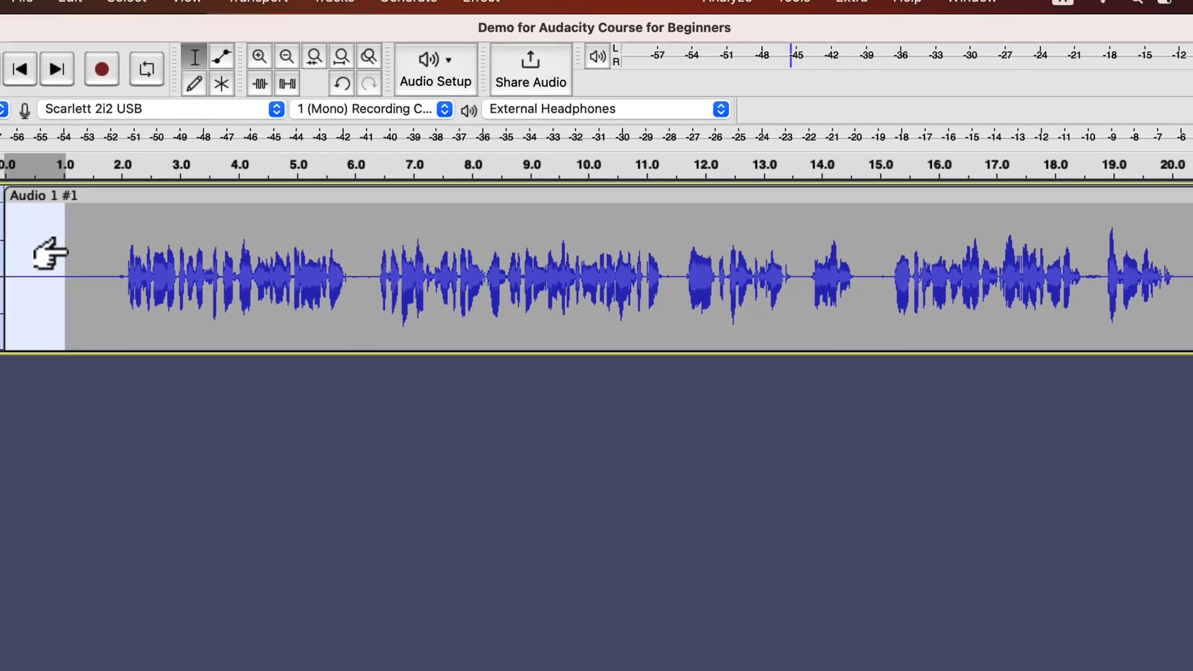
Play back the equalized audio from about 0.7 seconds and stop it
click(85, 238)
key(space)
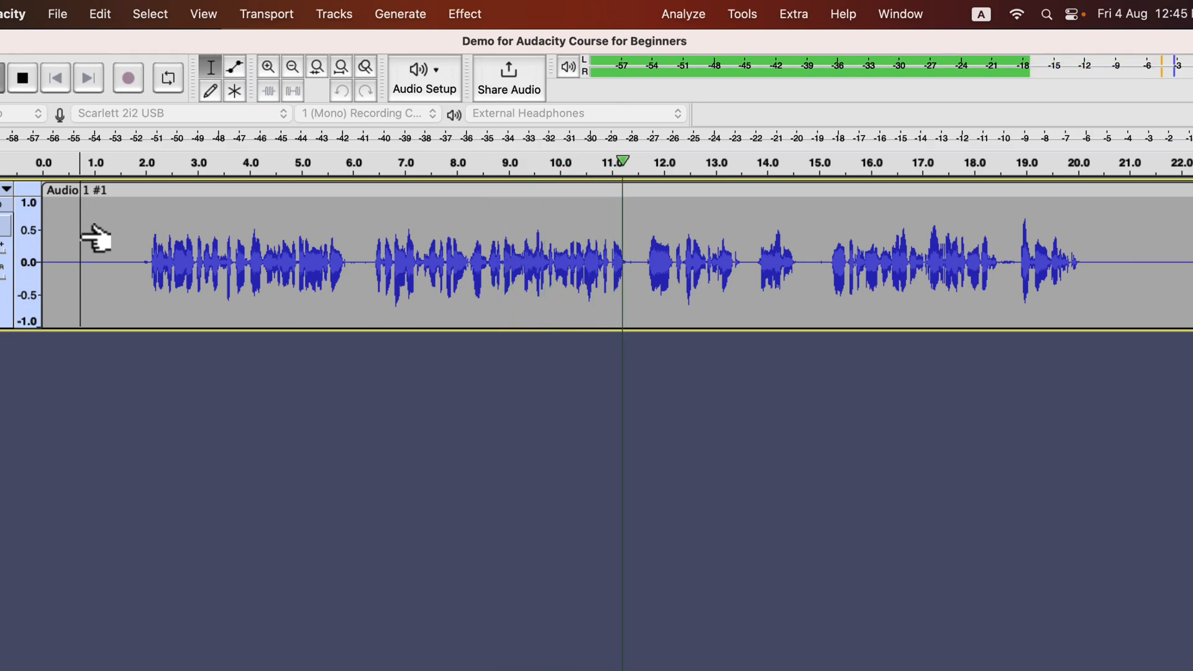
key(space)
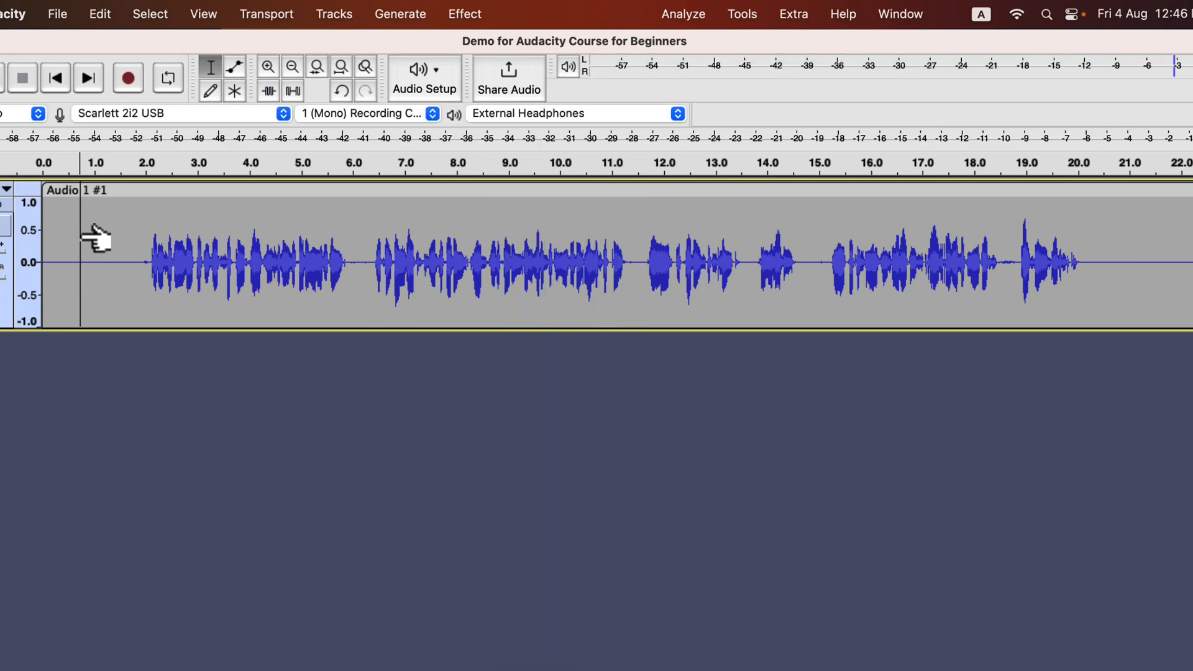